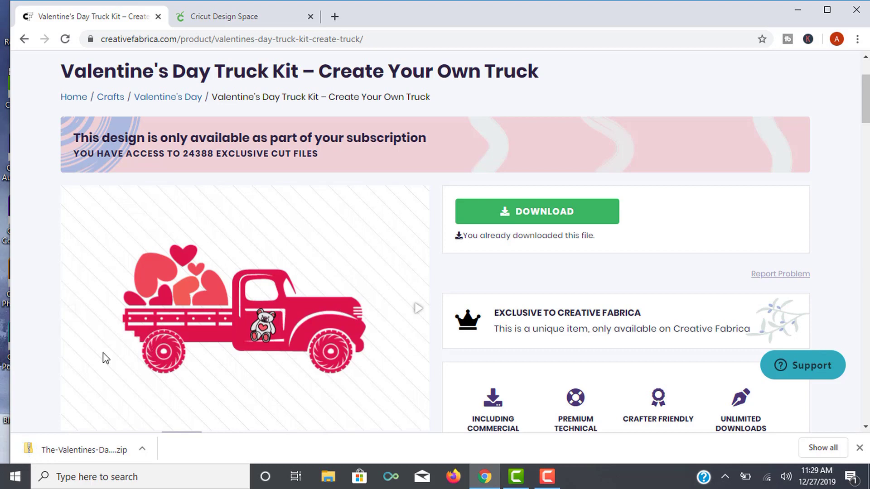
Open the downloaded Valentine's truck kit zip, start extracting all its files and browse to Desktop > Craft Files > SVGs as the destination
{"action": "left_click", "coordinate": [107, 451]}
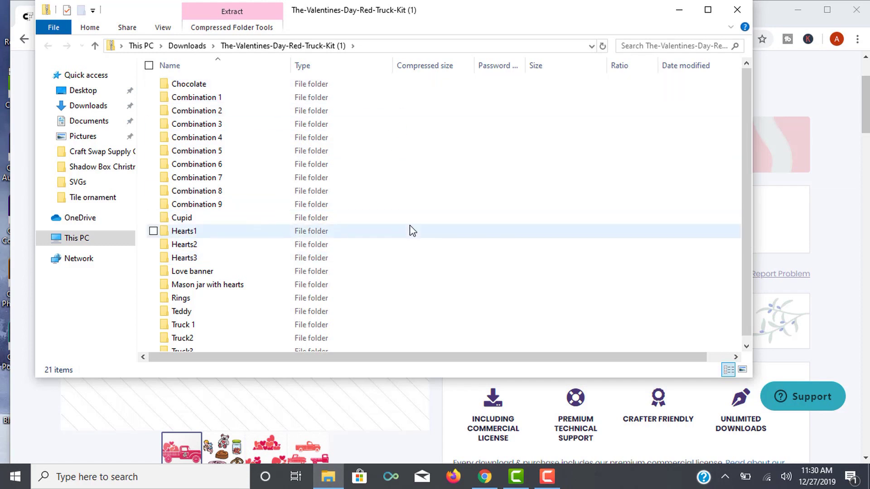
{"action": "right_click", "coordinate": [446, 134]}
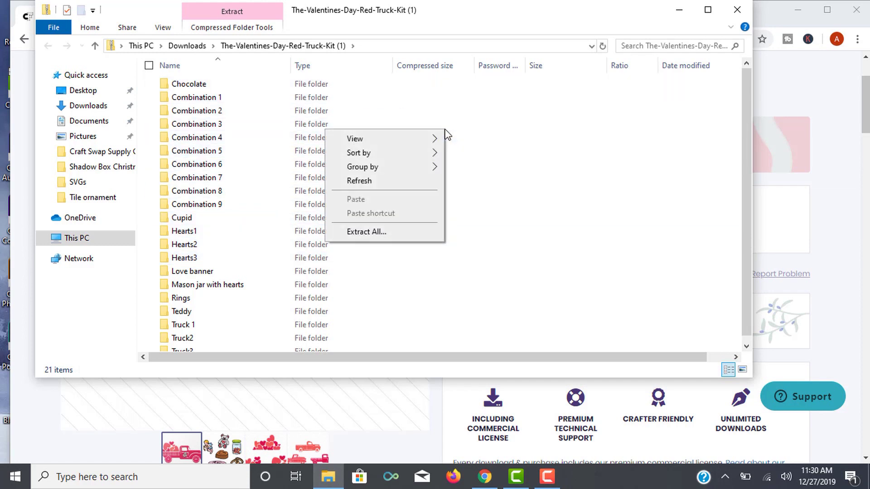
{"action": "left_click", "coordinate": [402, 232]}
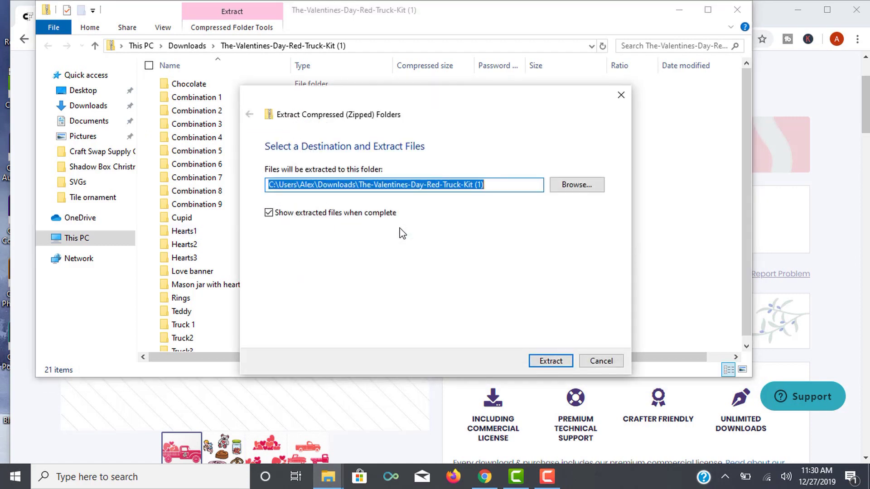
{"action": "left_click", "coordinate": [577, 185]}
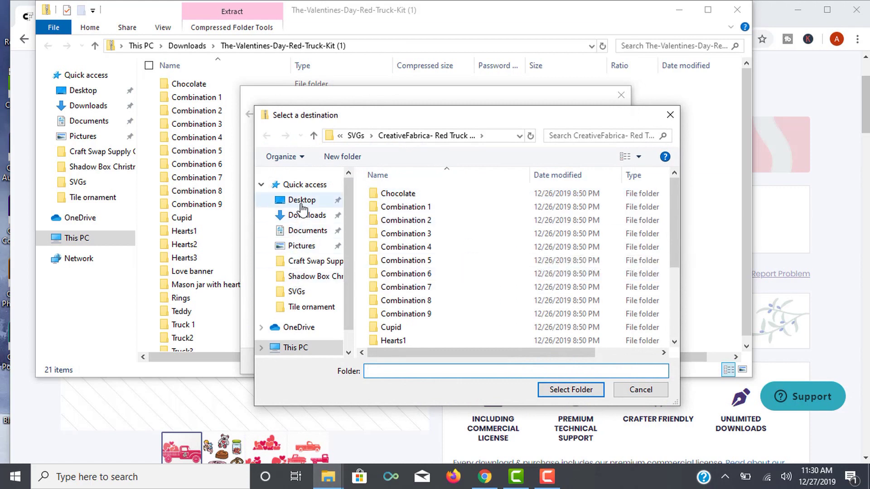
{"action": "left_click", "coordinate": [301, 202]}
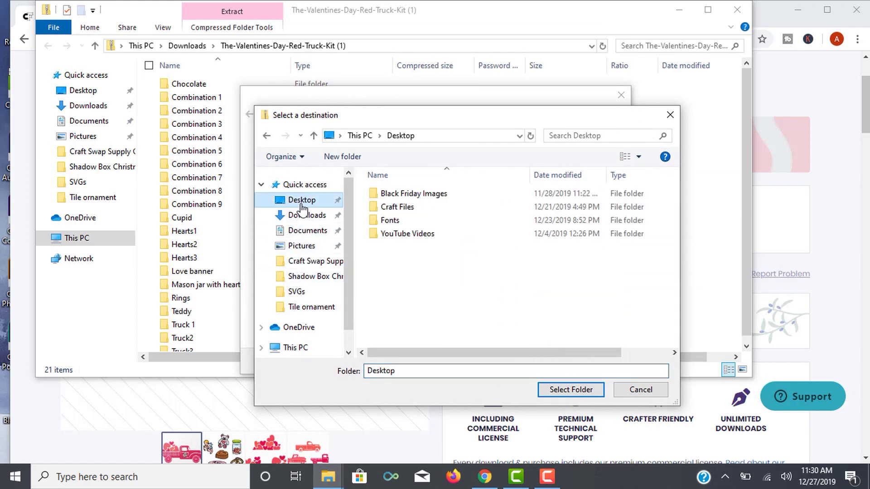
{"action": "double_click", "coordinate": [398, 209]}
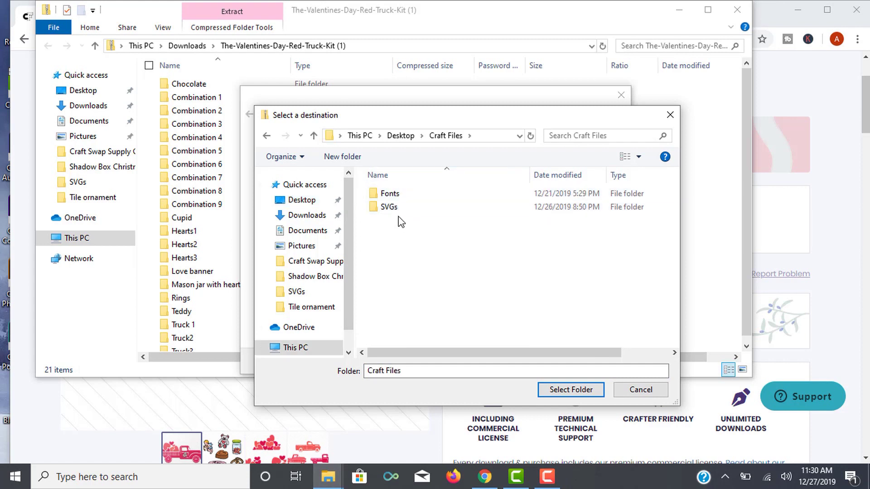
{"action": "double_click", "coordinate": [399, 210]}
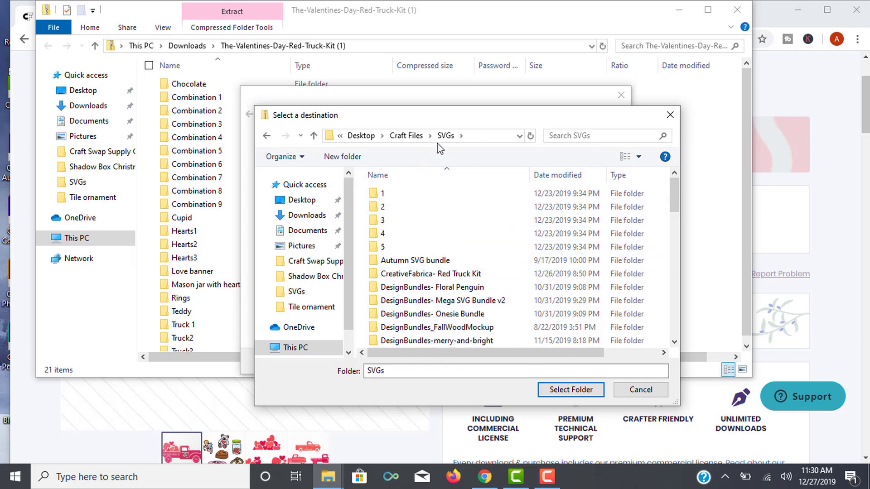
Create a new folder named "Creative Fabrica- Red Valentine's Truck" inside the SVGs folder
{"action": "right_click", "coordinate": [372, 190]}
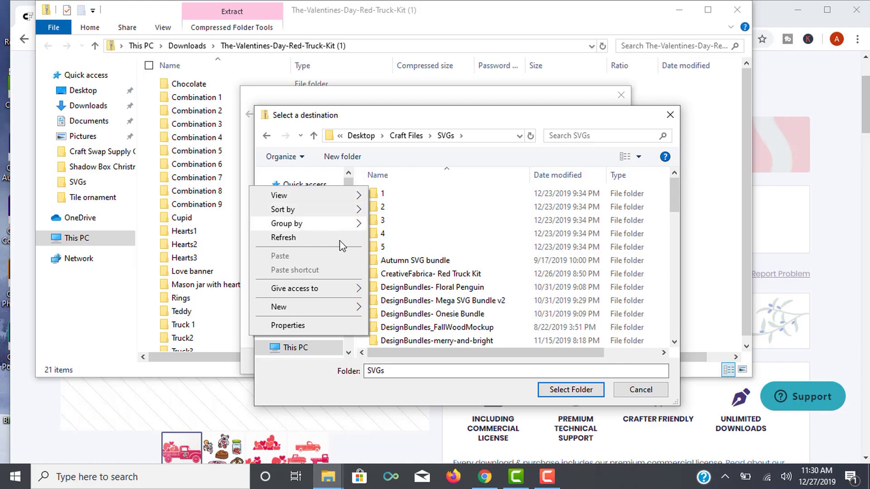
{"action": "mouse_move", "coordinate": [335, 315]}
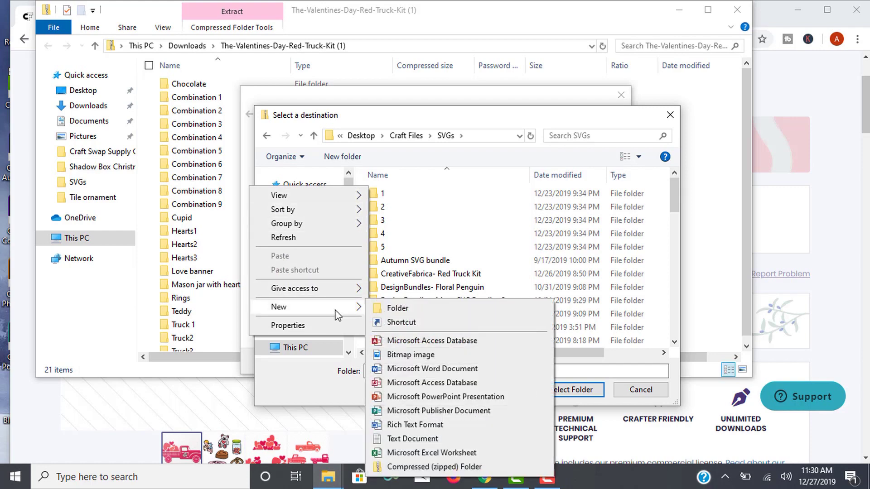
{"action": "left_click", "coordinate": [397, 308]}
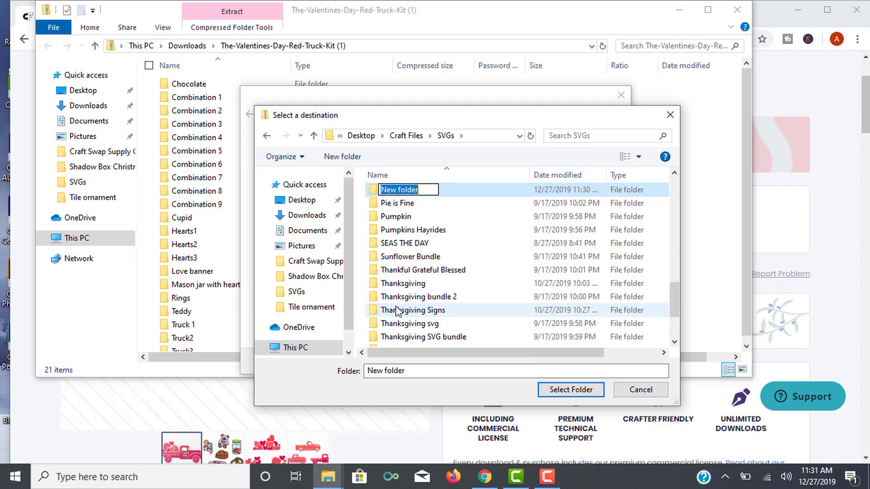
{"action": "type", "text": "Cr"}
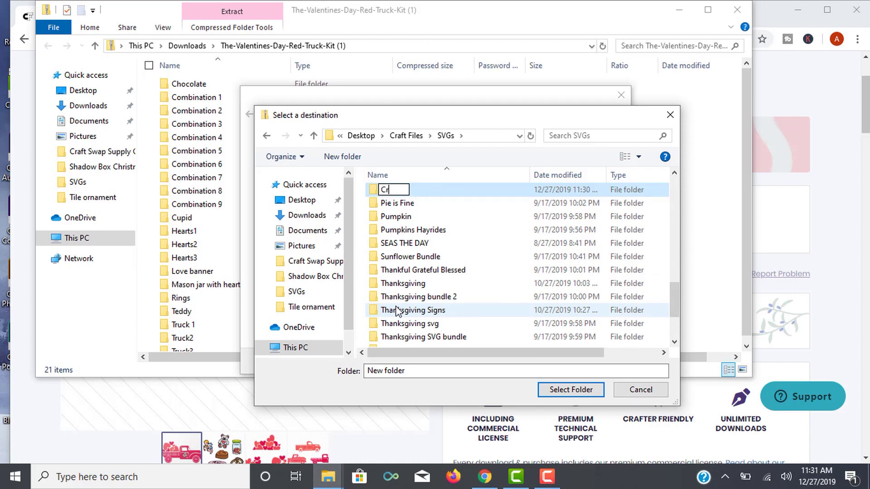
{"action": "type", "text": "eative Fabrica"}
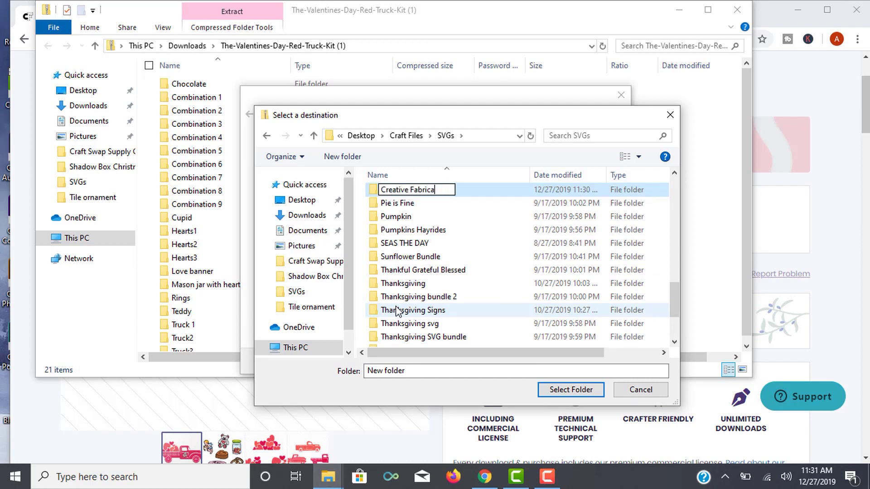
{"action": "type", "text": "- Red Valentine's Truck"}
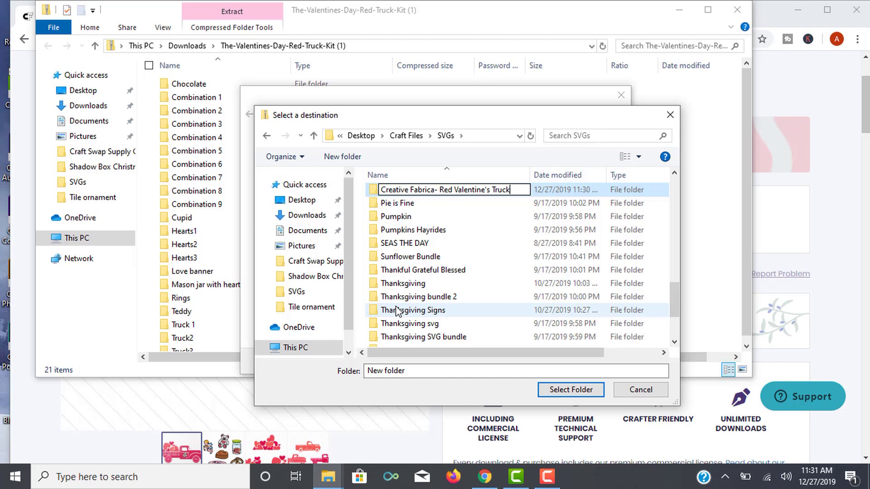
{"action": "left_click", "coordinate": [389, 230]}
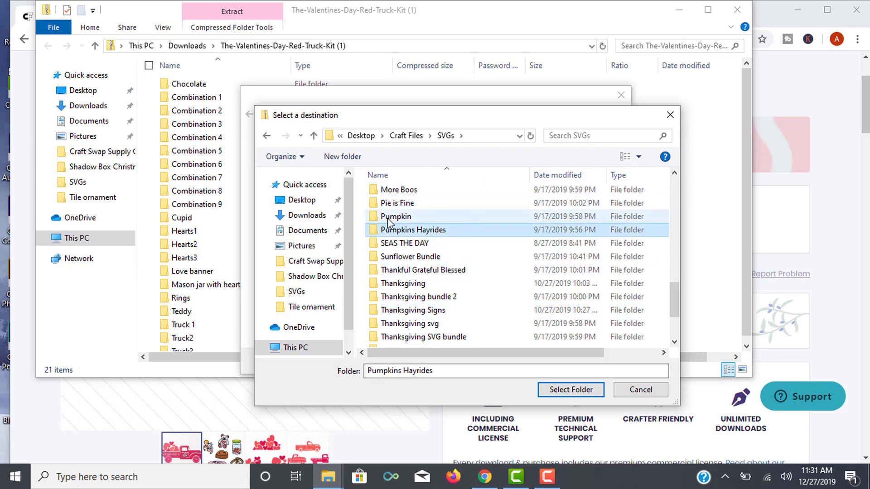
Choose the "Creative Fabrica- Red Valentine's Truck" folder as the destination and extract the kit's files into it
{"action": "scroll", "coordinate": [508, 270], "scroll_direction": "up", "scroll_amount": 10}
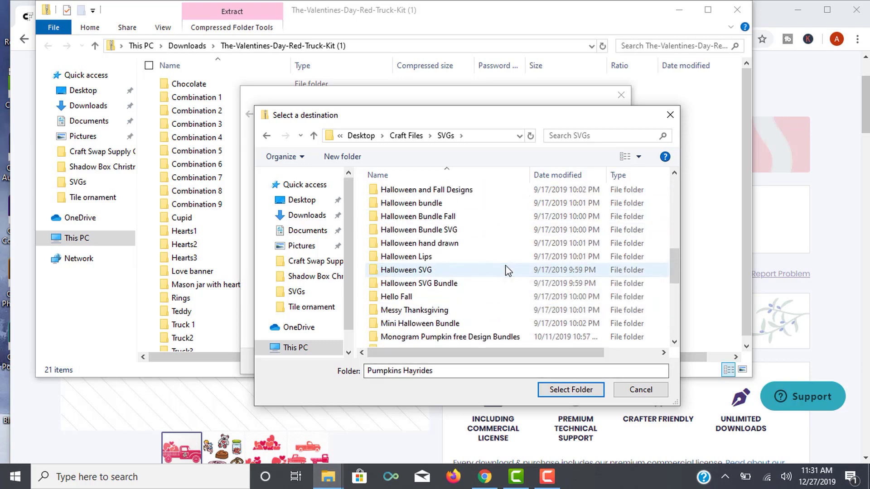
{"action": "scroll", "coordinate": [507, 270], "scroll_direction": "up", "scroll_amount": 2}
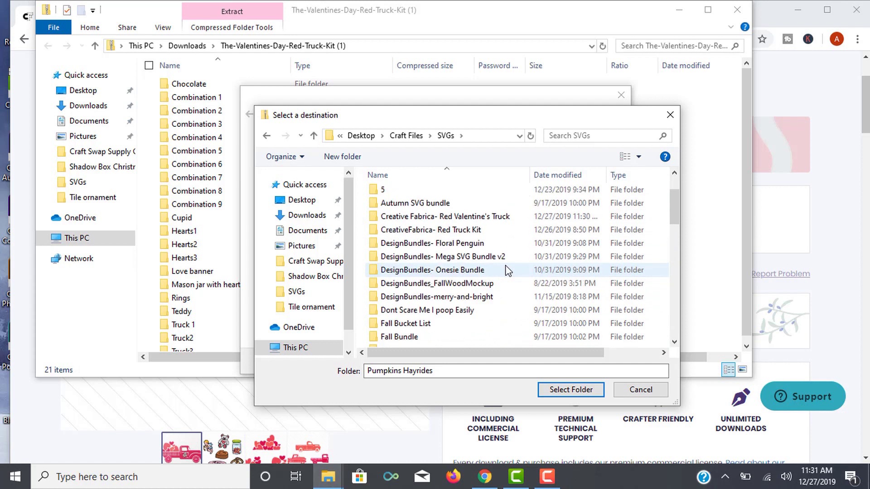
{"action": "double_click", "coordinate": [498, 221]}
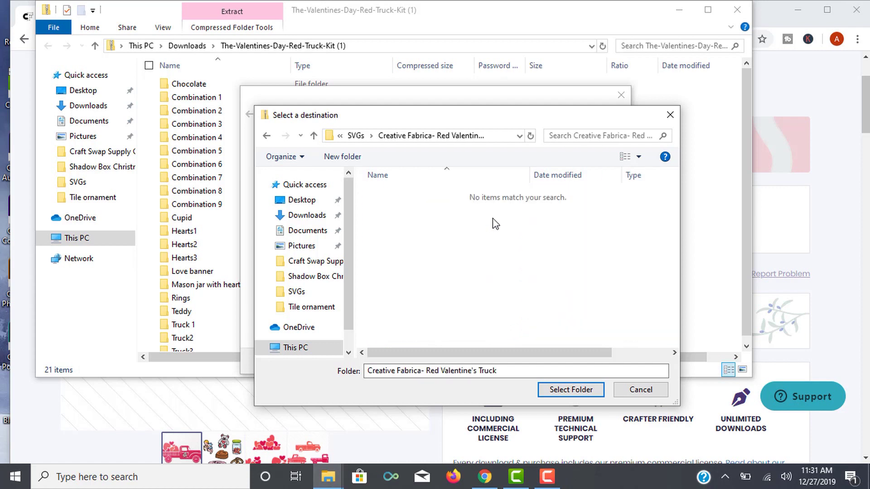
{"action": "left_click", "coordinate": [577, 392]}
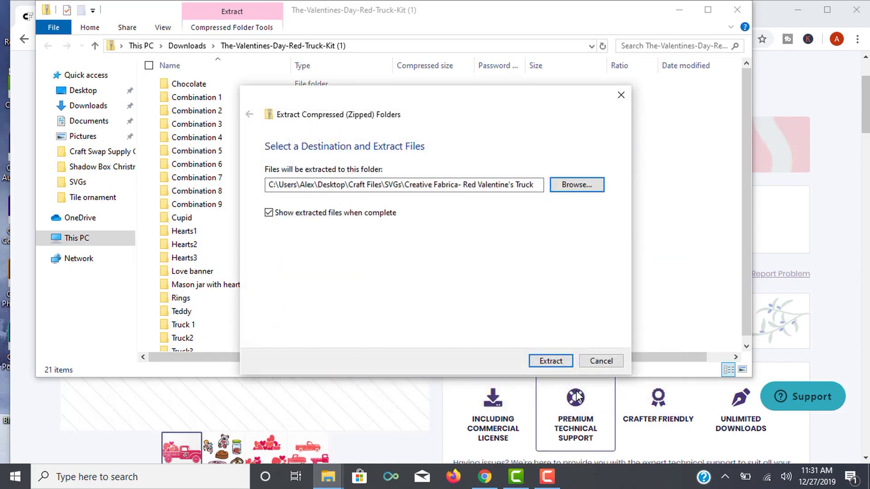
{"action": "left_click", "coordinate": [558, 367]}
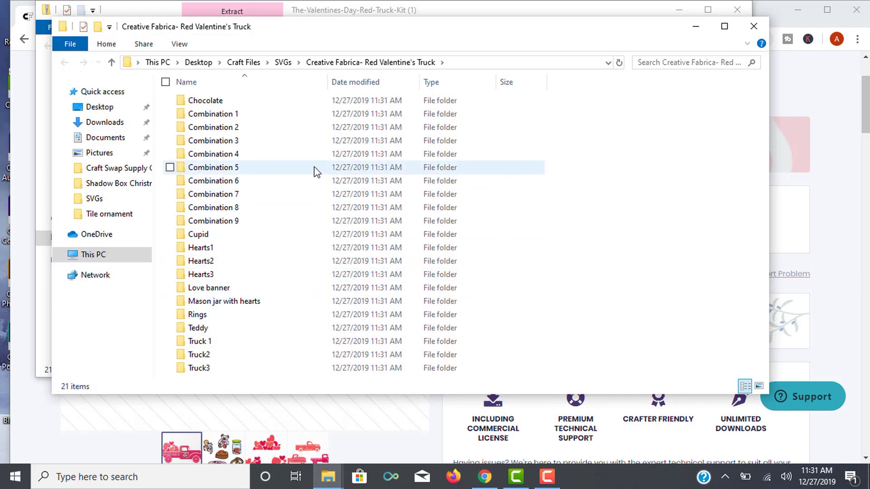
Open the extracted Combination 9 folder and try to open its SVG file
{"action": "mouse_move", "coordinate": [296, 142]}
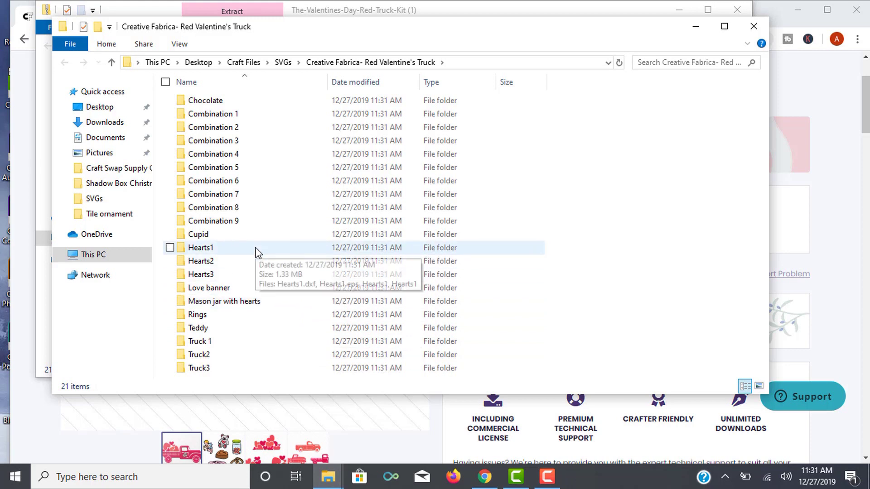
{"action": "double_click", "coordinate": [254, 222]}
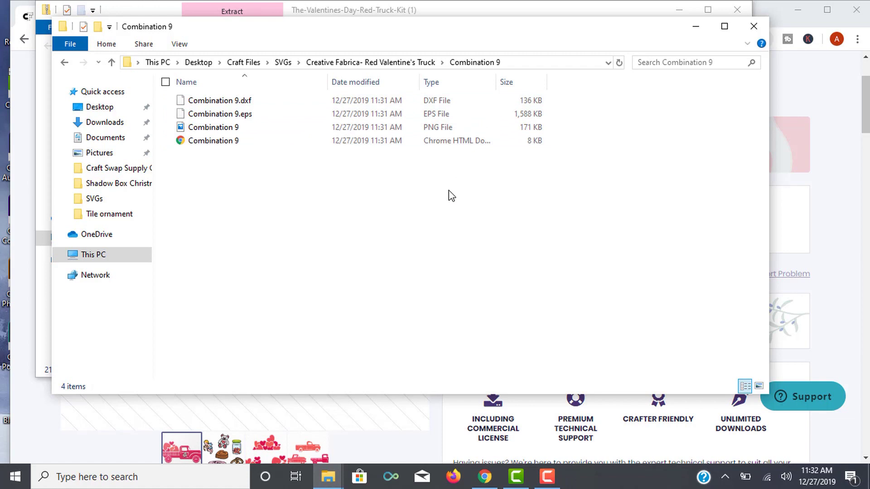
{"action": "left_click", "coordinate": [454, 144]}
{"action": "double_click", "coordinate": [455, 144]}
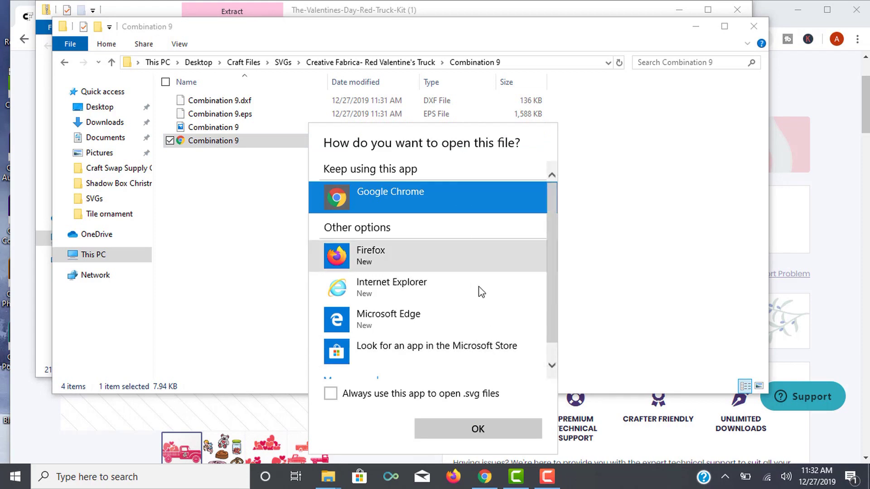
{"action": "left_click", "coordinate": [640, 262]}
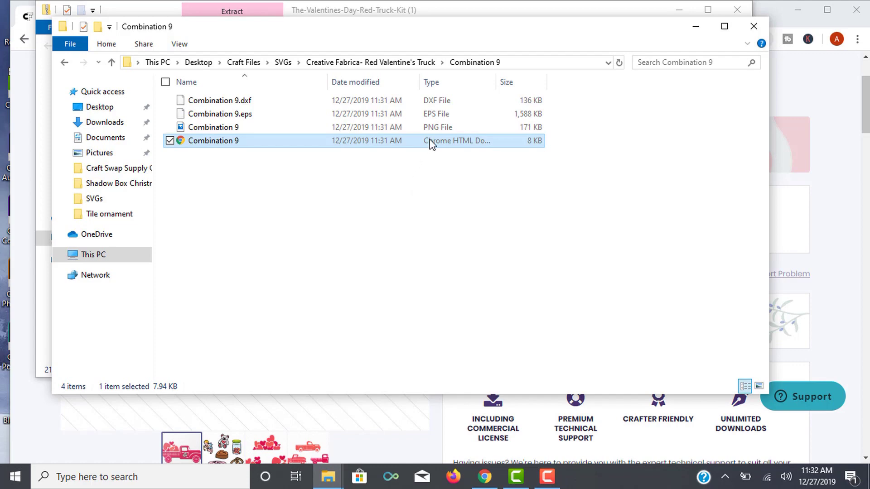
Preview the Combination 9 PNG image, close it and return to the "Creative Fabrica- Red Valentine's Truck" folder
{"action": "double_click", "coordinate": [435, 127]}
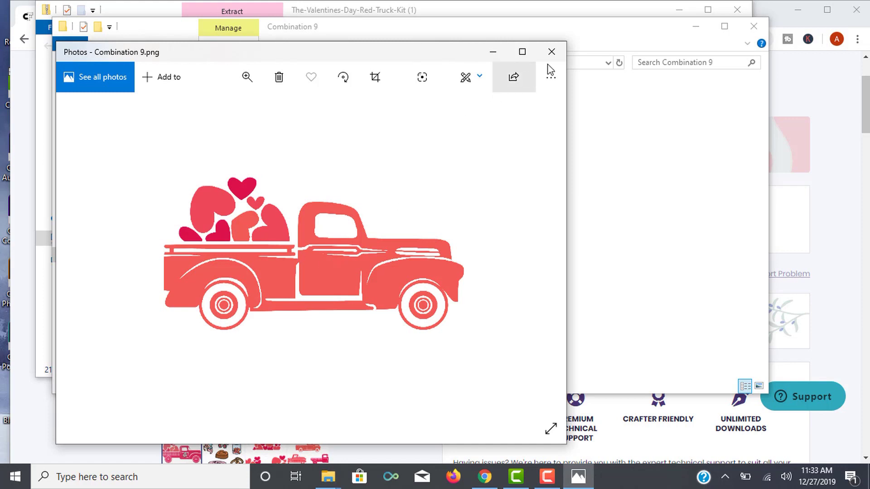
{"action": "left_click", "coordinate": [553, 51]}
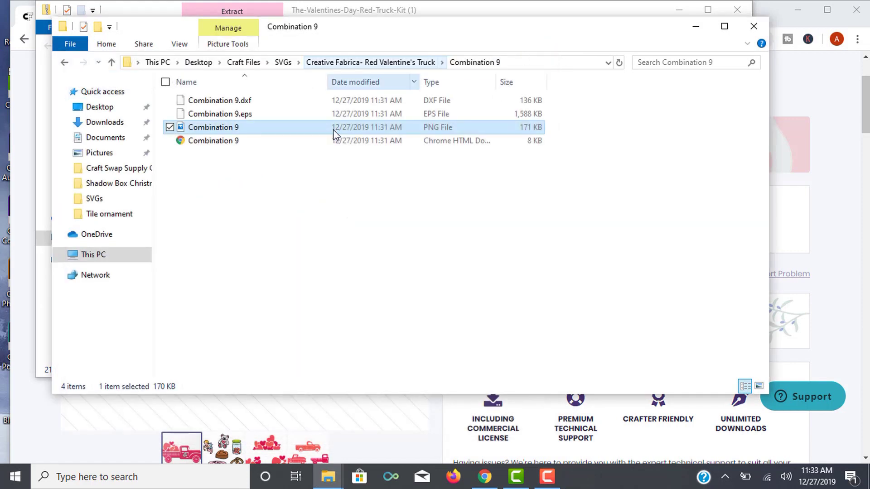
{"action": "left_click", "coordinate": [420, 62]}
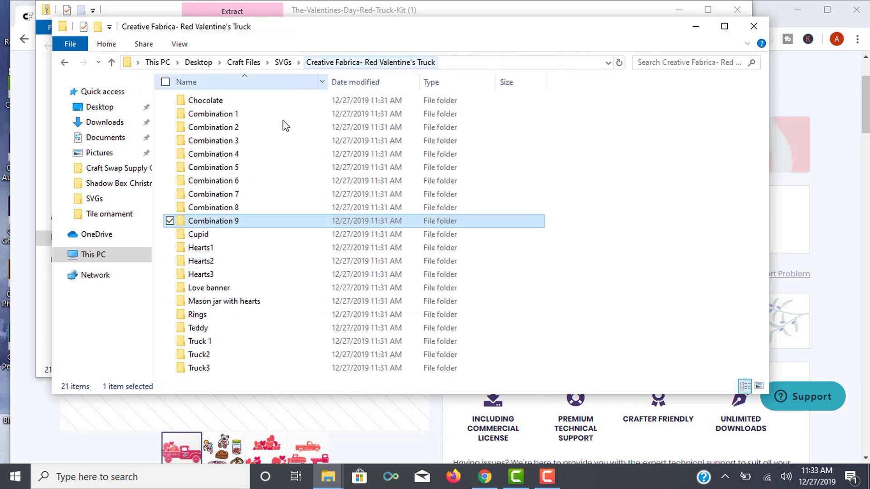
Open the Combination 7 folder, preview its PNG image and close the preview
{"action": "double_click", "coordinate": [246, 196]}
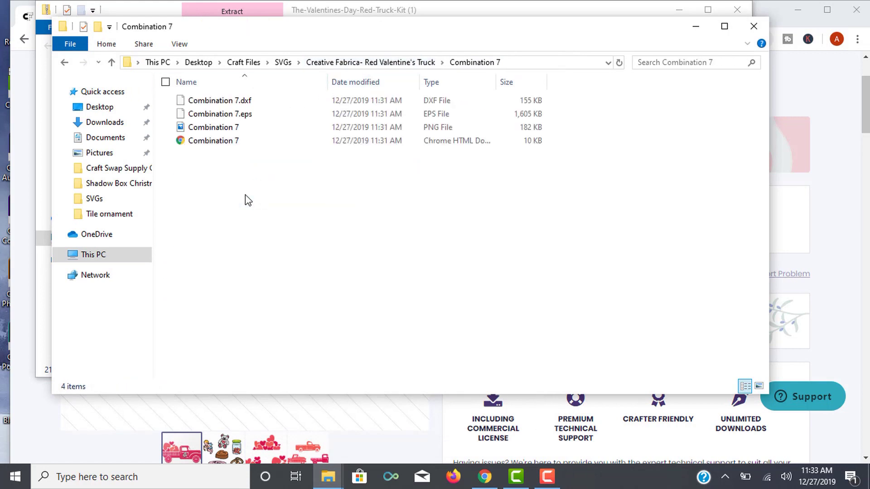
{"action": "double_click", "coordinate": [389, 129]}
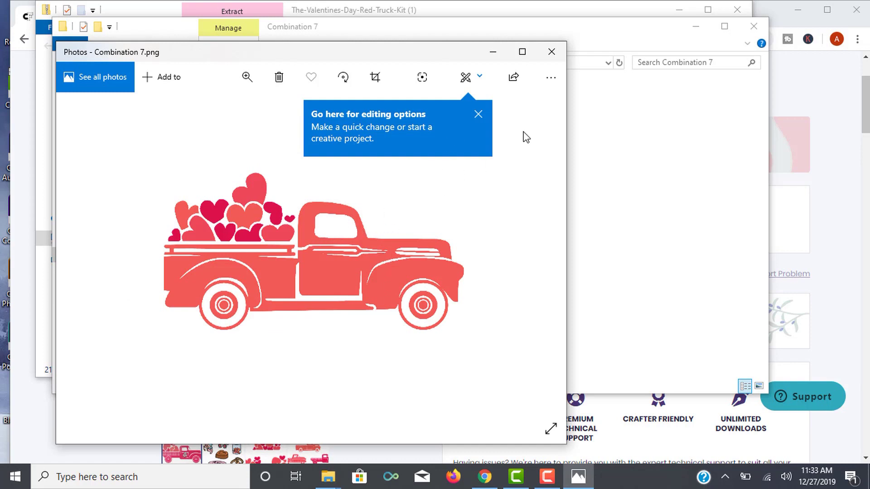
{"action": "left_click", "coordinate": [551, 52]}
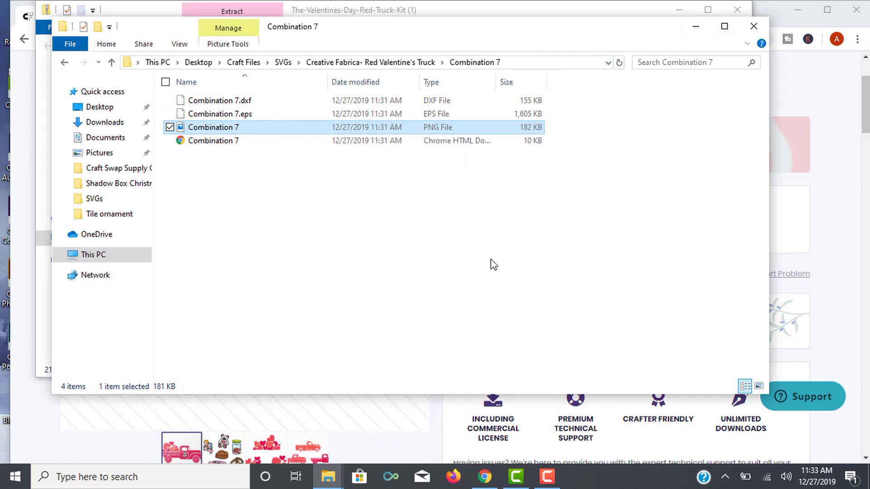
Switch to Cricut Design Space in the browser and start an image upload, browsing for a file on the computer
{"action": "left_click", "coordinate": [485, 476]}
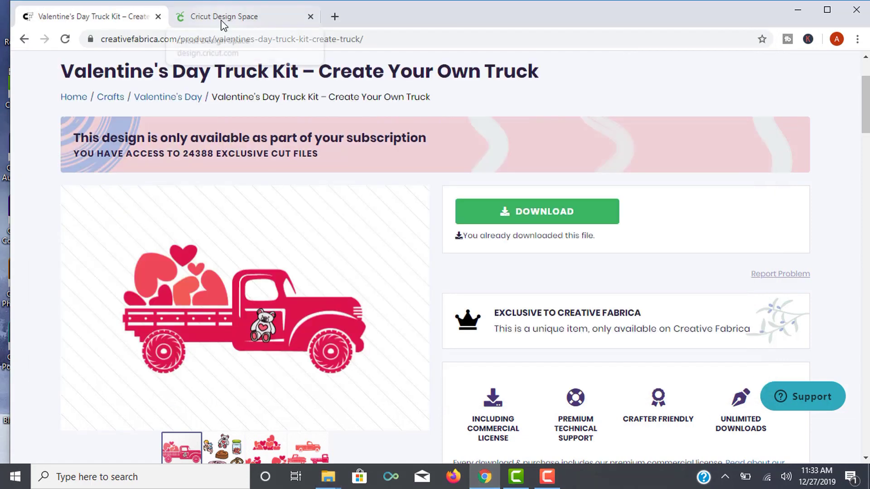
{"action": "left_click", "coordinate": [249, 26]}
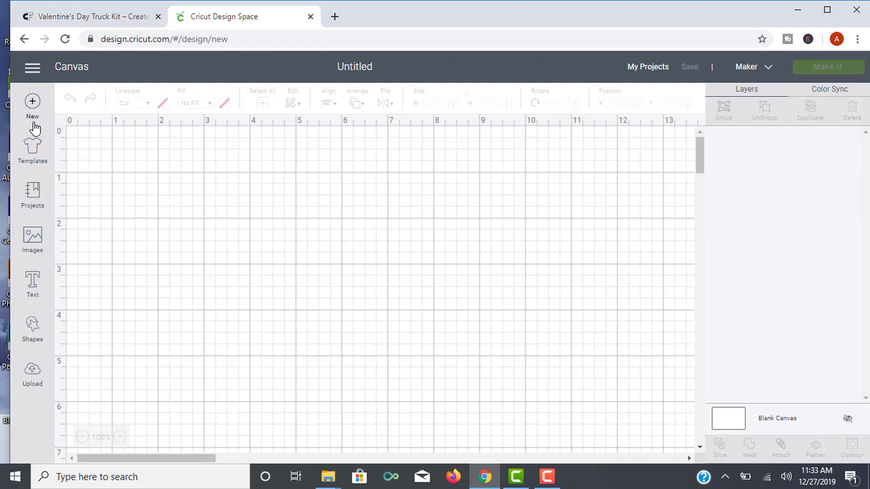
{"action": "left_click", "coordinate": [33, 370]}
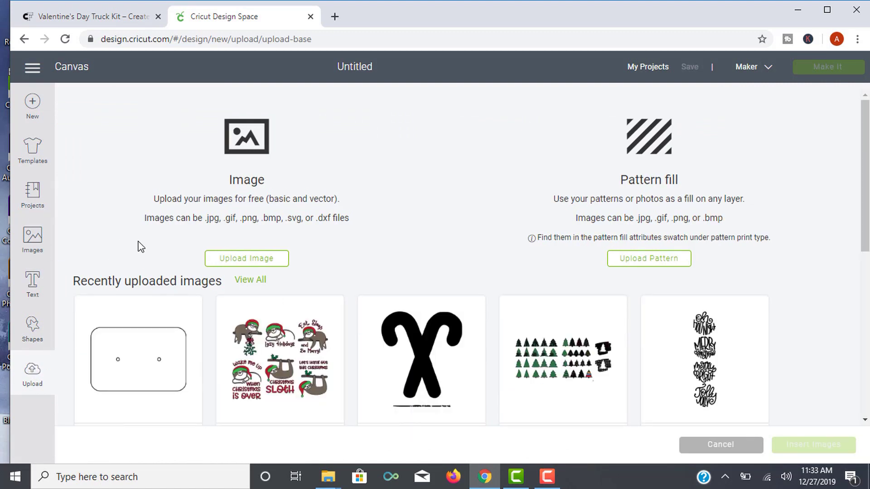
{"action": "left_click", "coordinate": [237, 260]}
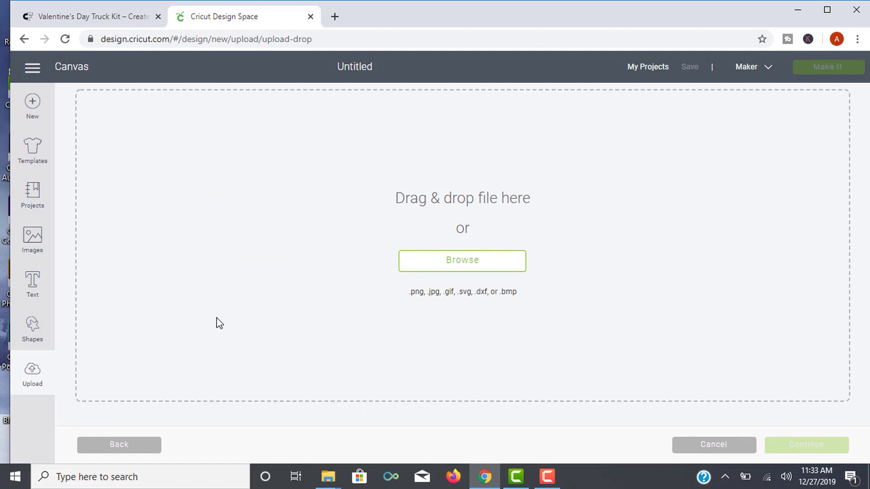
{"action": "left_click", "coordinate": [422, 262]}
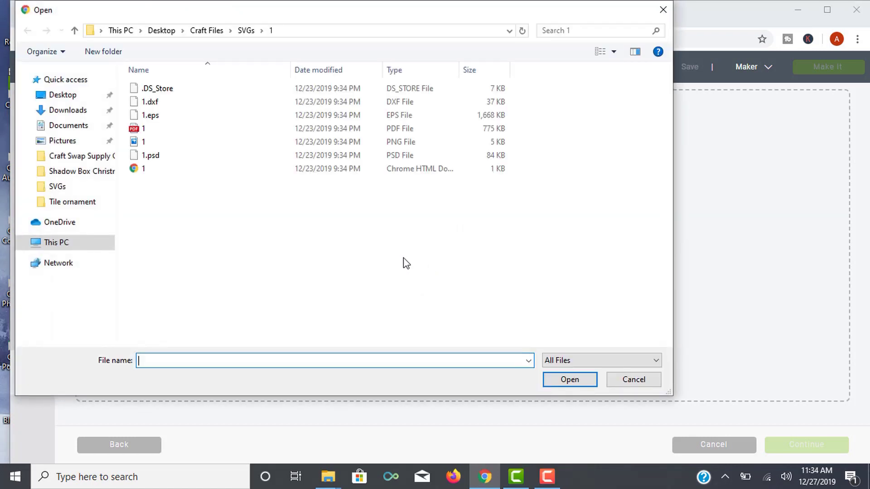
Load the Combination 9 SVG from the "Creative Fabrica- Red Valentine's Truck" folder inside SVGs
{"action": "left_click", "coordinate": [246, 29]}
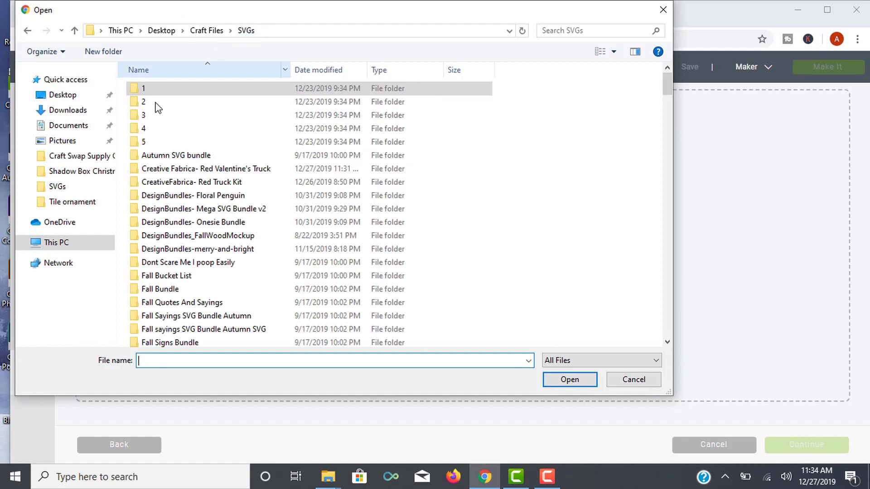
{"action": "double_click", "coordinate": [223, 169]}
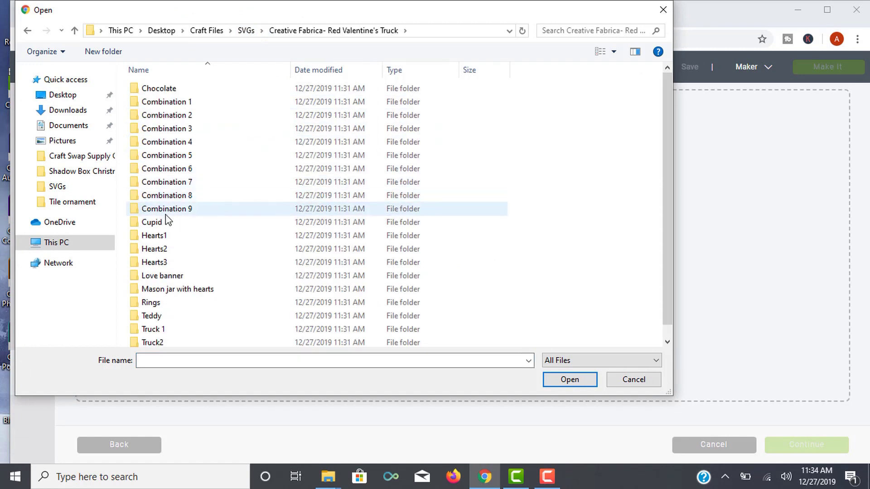
{"action": "double_click", "coordinate": [165, 213]}
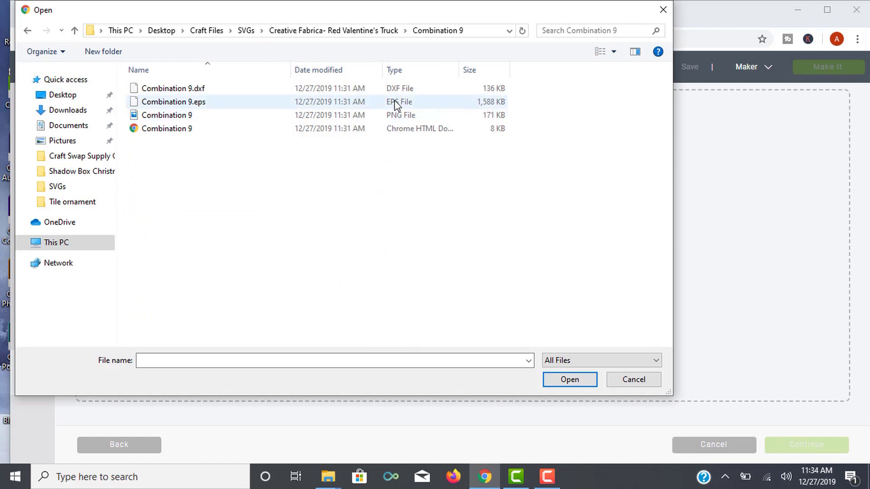
{"action": "left_click", "coordinate": [414, 129]}
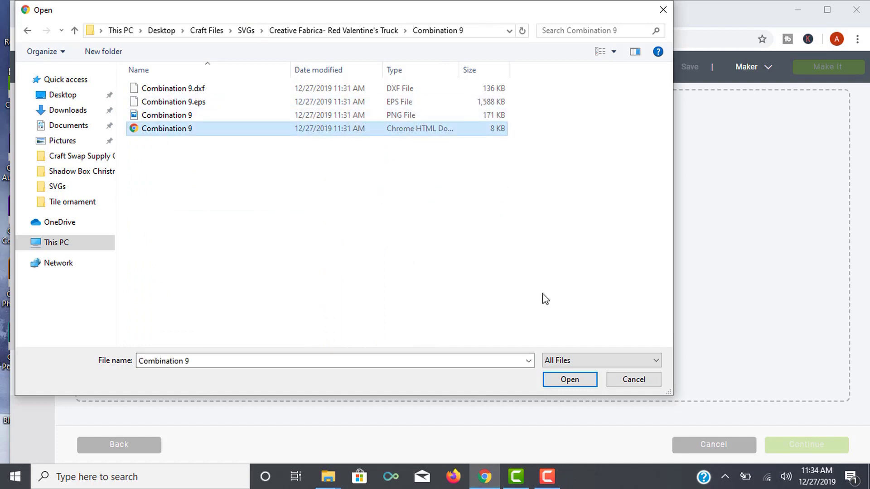
{"action": "left_click", "coordinate": [576, 382]}
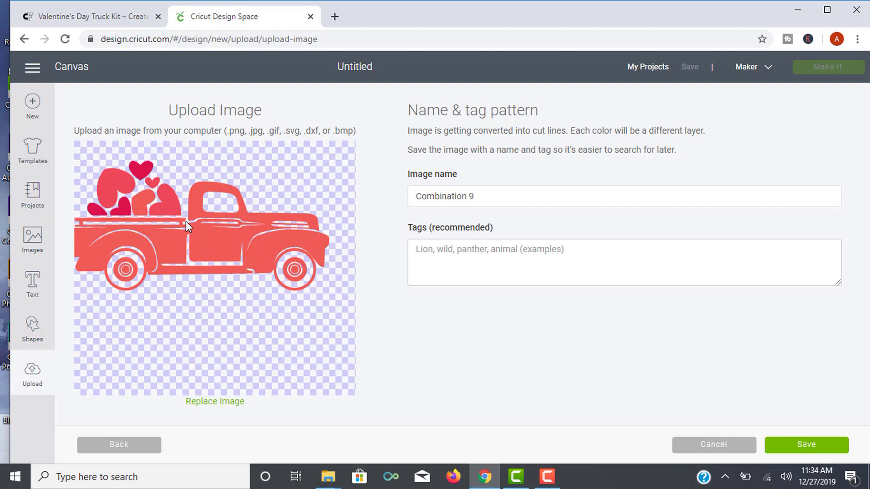
Rename the uploaded image as "Red Valentine's Truck 9"
{"action": "left_click_drag", "start_coordinate": [493, 195], "coordinate": [328, 204]}
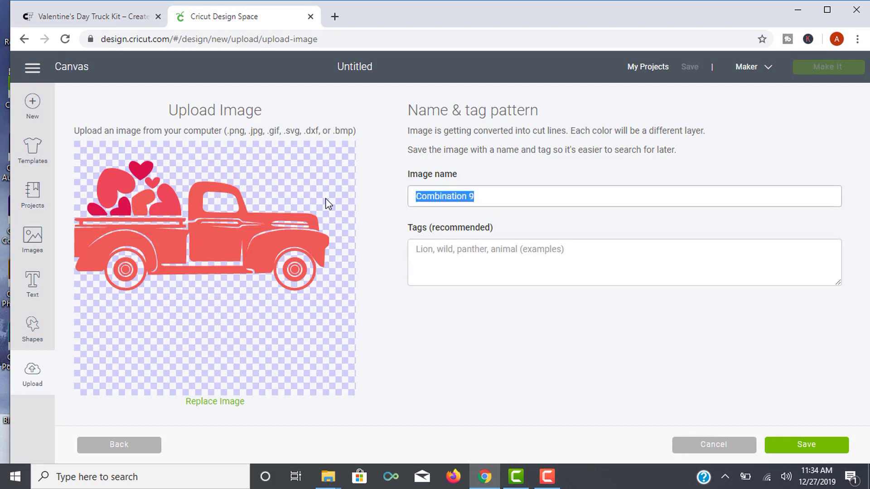
{"action": "key", "text": "BackSpace"}
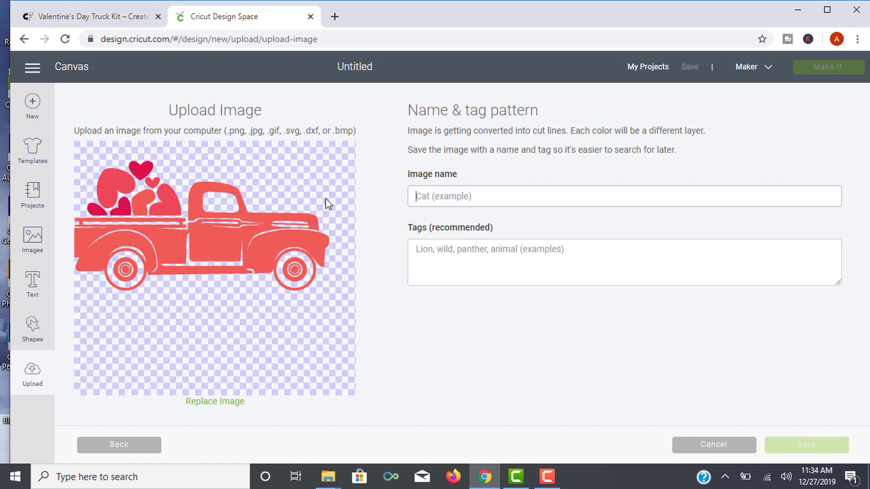
{"action": "type", "text": "Red Valenti"}
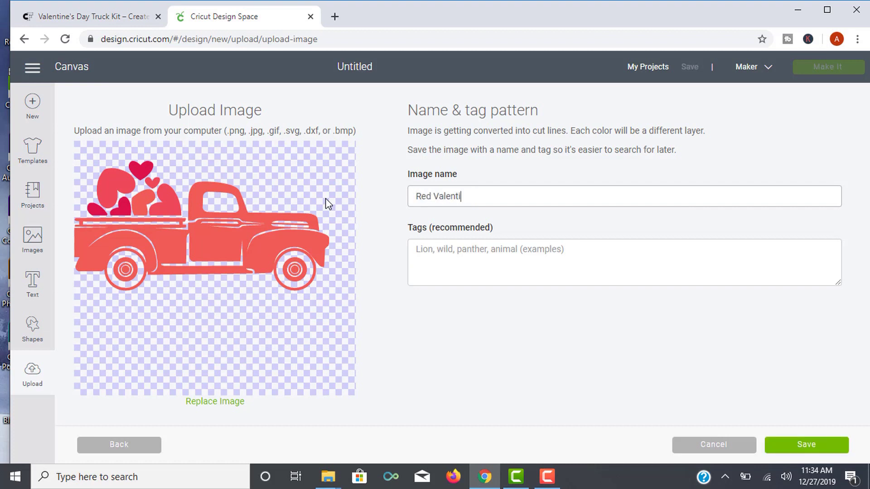
{"action": "type", "text": "ne's Trck"}
{"action": "type", "text": "uck 9"}
Tag the image with "valentine's day, red truck" and save the upload
{"action": "key", "text": "Tab"}
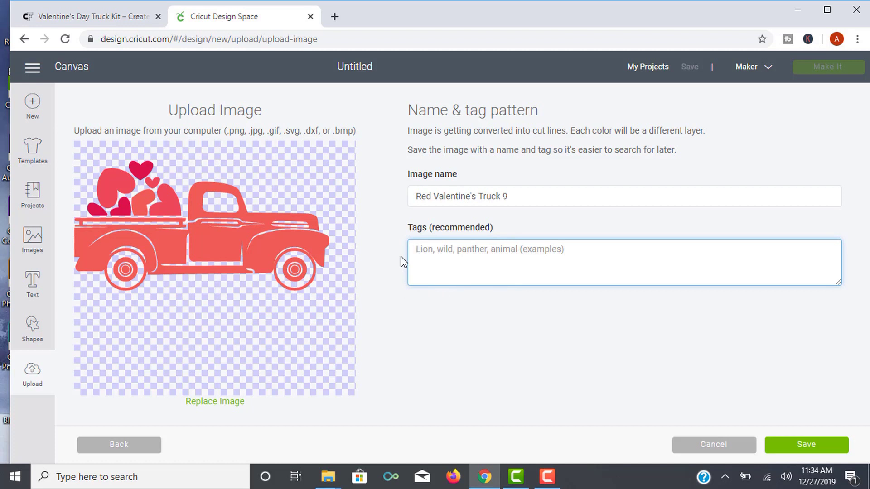
{"action": "type", "text": "valentine's"}
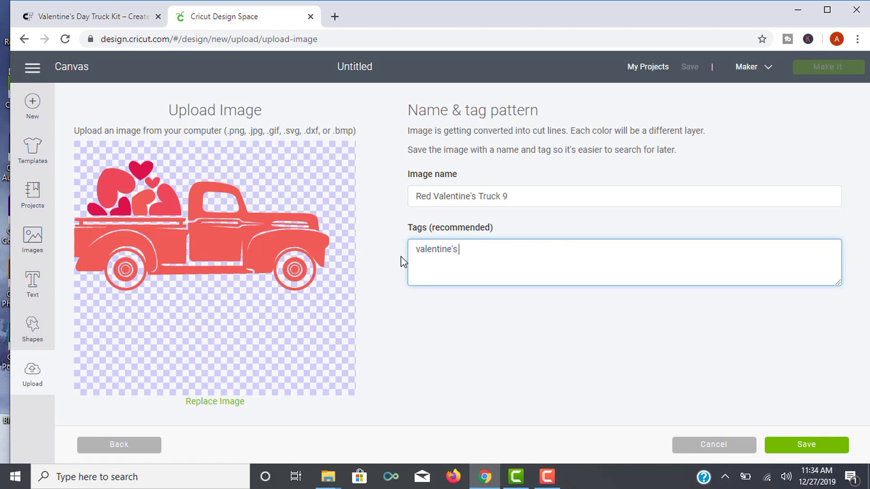
{"action": "type", "text": "day, red truck"}
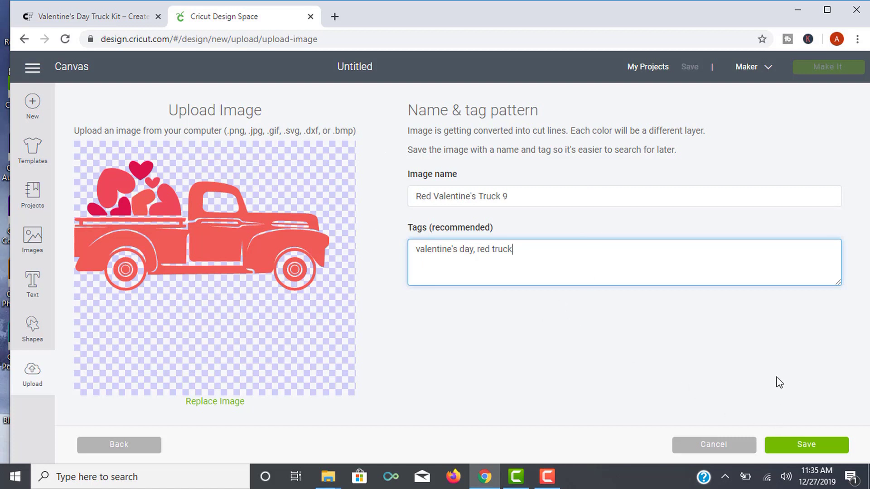
{"action": "left_click", "coordinate": [821, 447]}
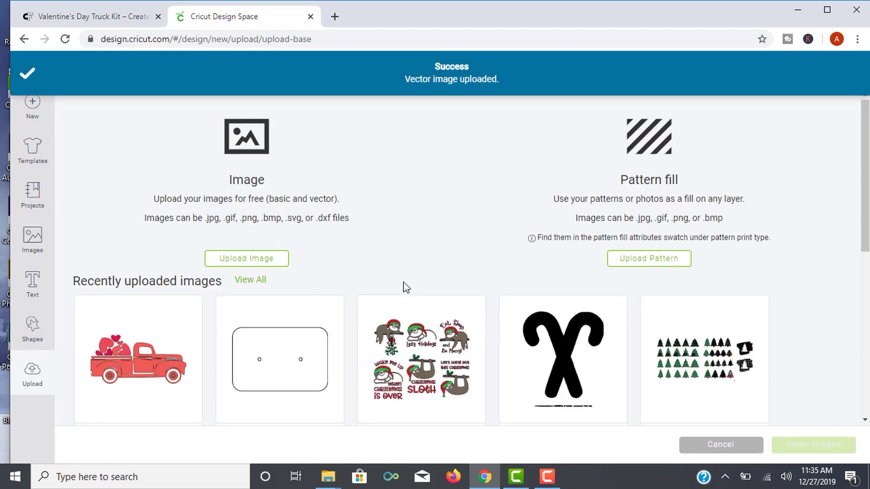
Insert the uploaded red truck onto the canvas and move it to about X 0.7, Y 0.5
{"action": "scroll", "coordinate": [126, 240], "scroll_direction": "down", "scroll_amount": 1}
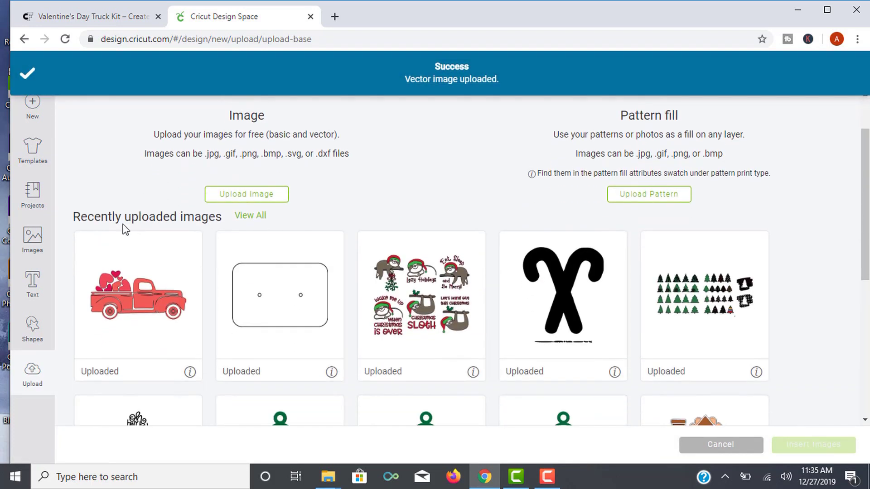
{"action": "left_click", "coordinate": [131, 267]}
{"action": "left_click", "coordinate": [825, 449]}
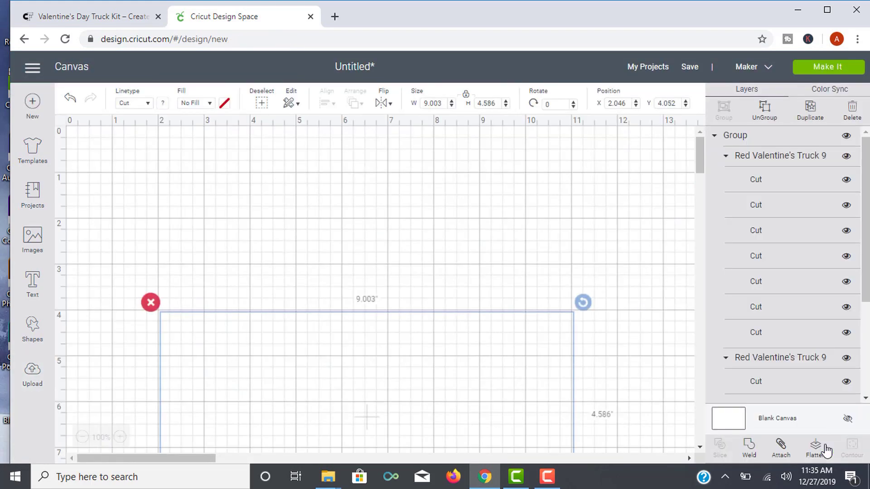
{"action": "left_click_drag", "start_coordinate": [442, 415], "coordinate": [381, 252]}
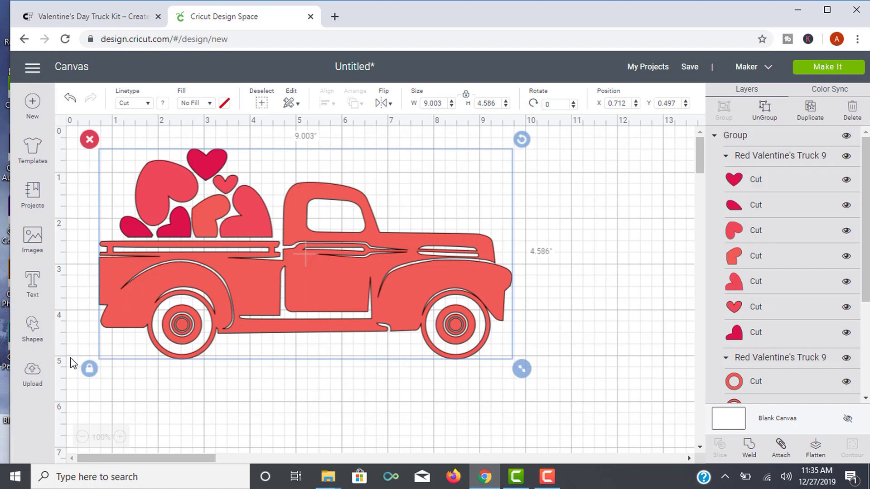
Upload the Combination 9 PNG as a new image, set its type to Moderately complex and continue to the background editor
{"action": "left_click", "coordinate": [33, 373]}
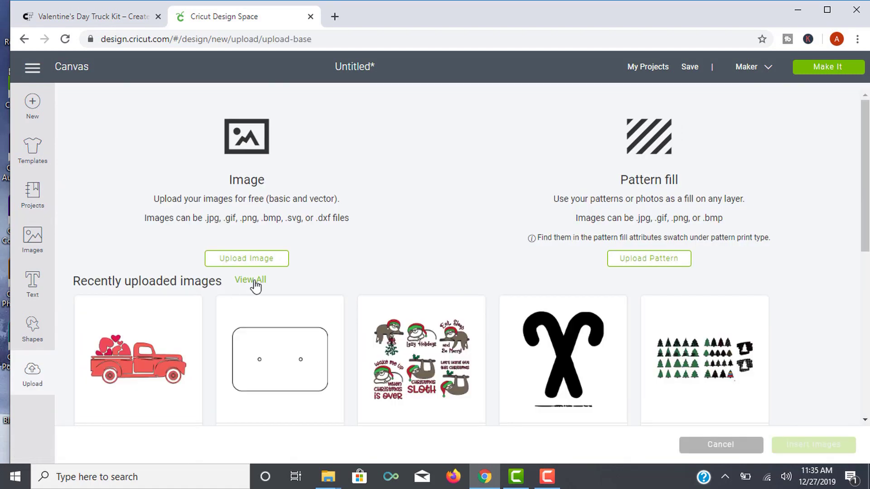
{"action": "left_click", "coordinate": [259, 259]}
{"action": "left_click", "coordinate": [462, 266]}
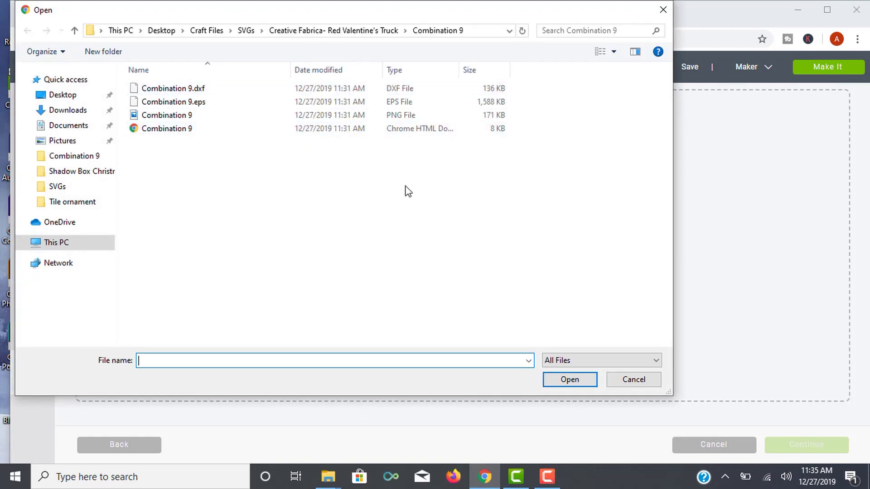
{"action": "left_click", "coordinate": [405, 117]}
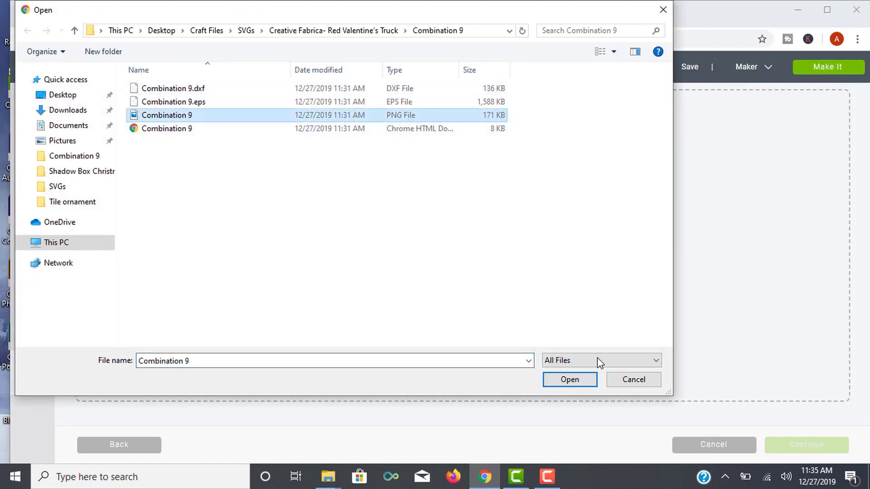
{"action": "left_click", "coordinate": [572, 381]}
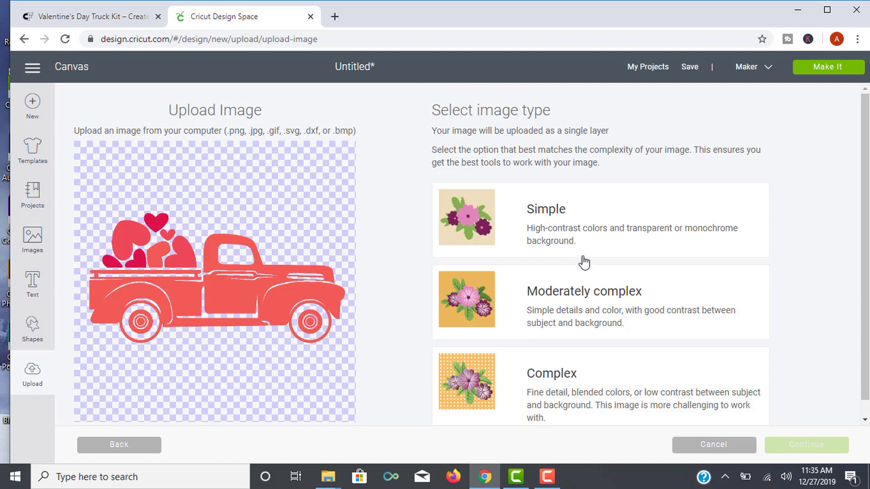
{"action": "left_click", "coordinate": [582, 289]}
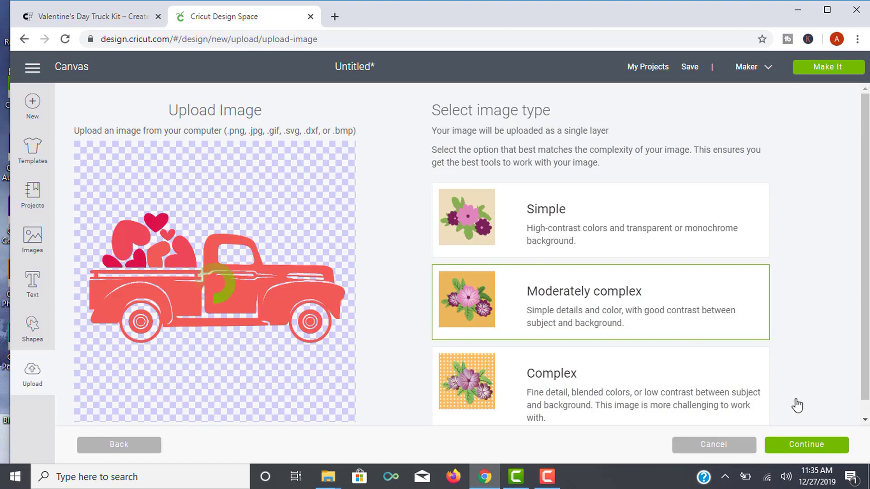
{"action": "left_click", "coordinate": [821, 444]}
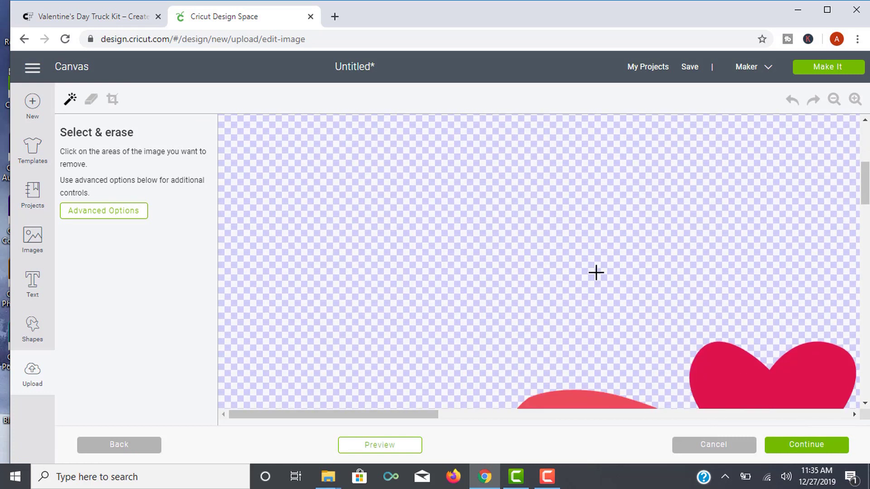
Examine the whole truck PNG in the Select & erase editor for background areas that need removing
{"action": "scroll", "coordinate": [596, 274], "scroll_direction": "down", "scroll_amount": 5}
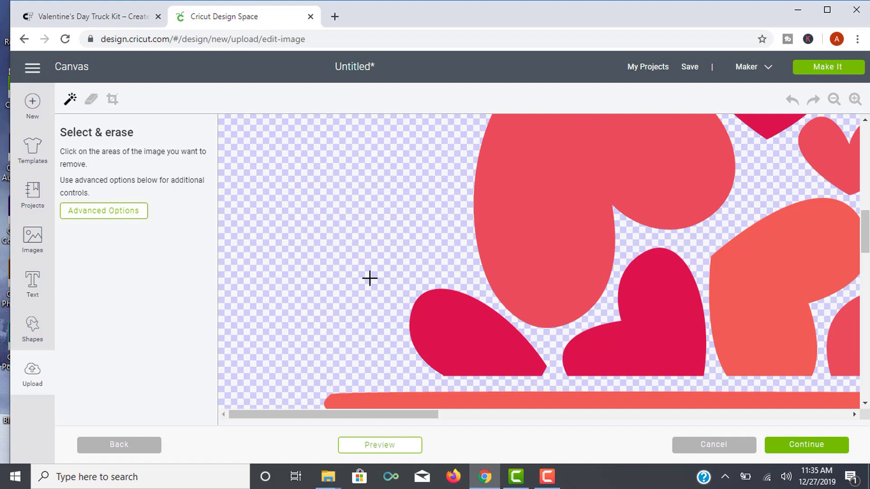
{"action": "scroll", "coordinate": [728, 171], "scroll_direction": "down", "scroll_amount": 1}
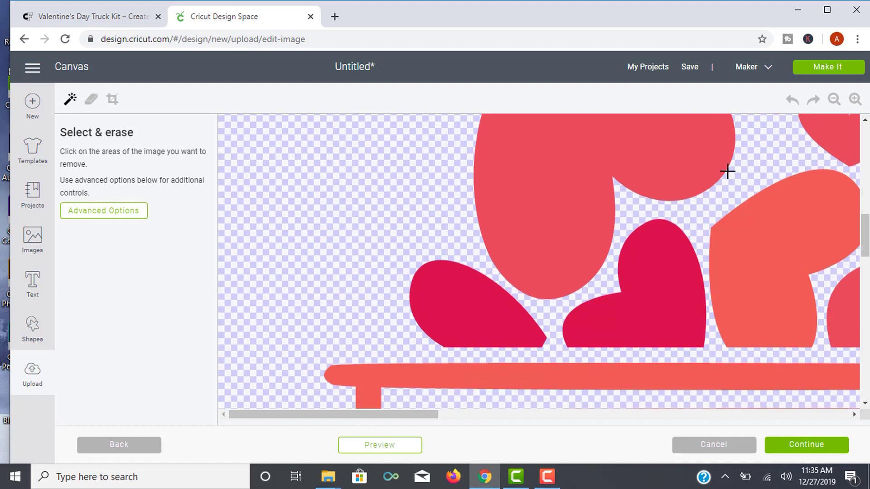
{"action": "left_click", "coordinate": [833, 100]}
{"action": "scroll", "coordinate": [701, 233], "scroll_direction": "up", "scroll_amount": 3}
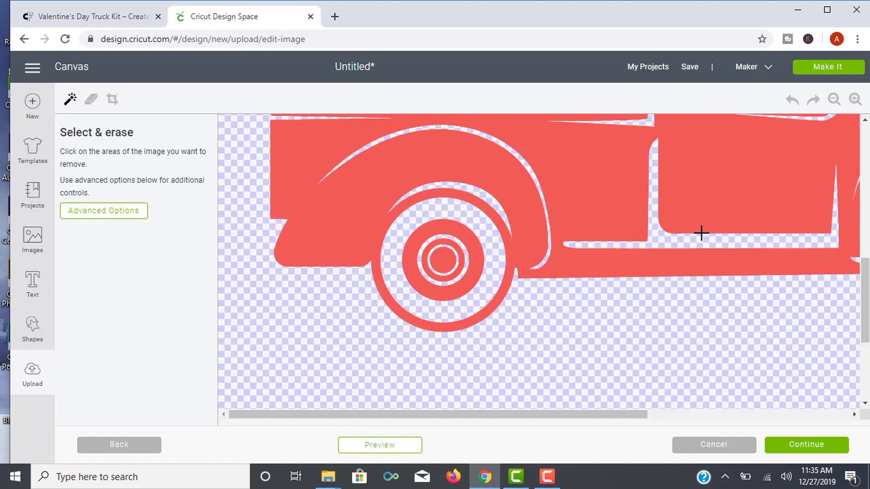
{"action": "scroll", "coordinate": [701, 234], "scroll_direction": "up", "scroll_amount": 4}
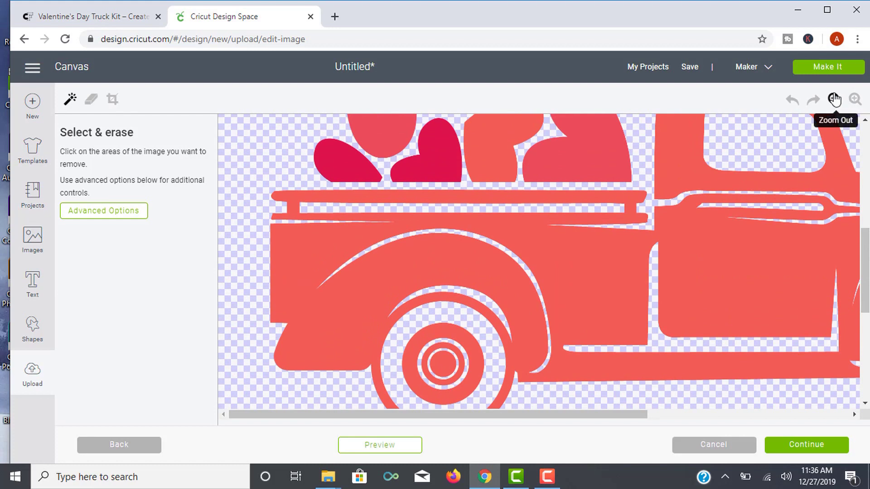
{"action": "left_click", "coordinate": [833, 99]}
{"action": "scroll", "coordinate": [750, 260], "scroll_direction": "up", "scroll_amount": 5}
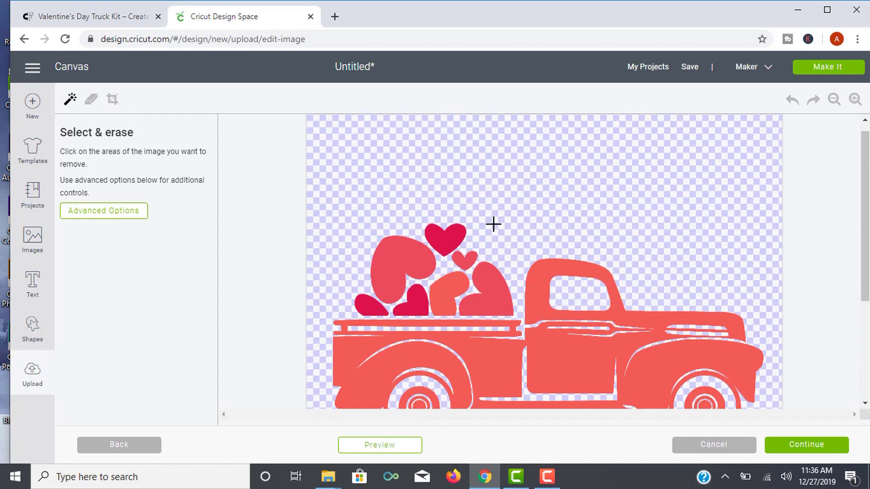
{"action": "scroll", "coordinate": [674, 231], "scroll_direction": "down", "scroll_amount": 3}
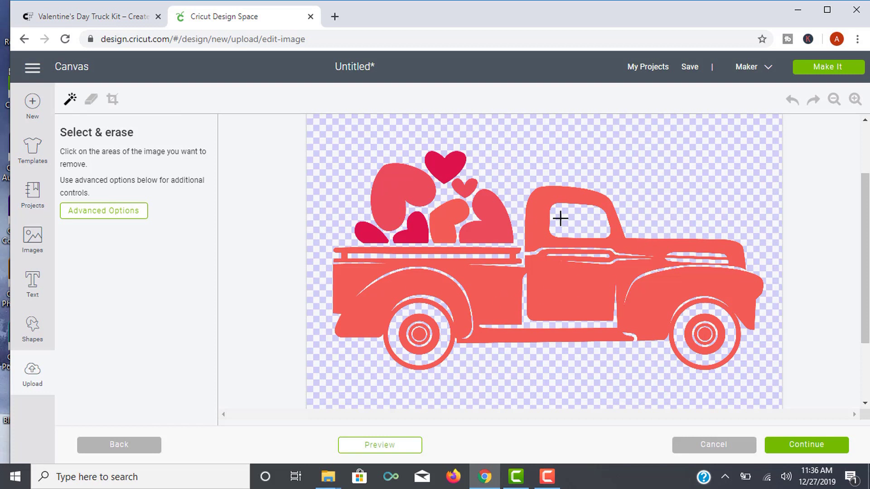
Continue past the background editor and choose to save the truck PNG as a Cut image
{"action": "left_click", "coordinate": [684, 155]}
{"action": "left_click", "coordinate": [804, 444]}
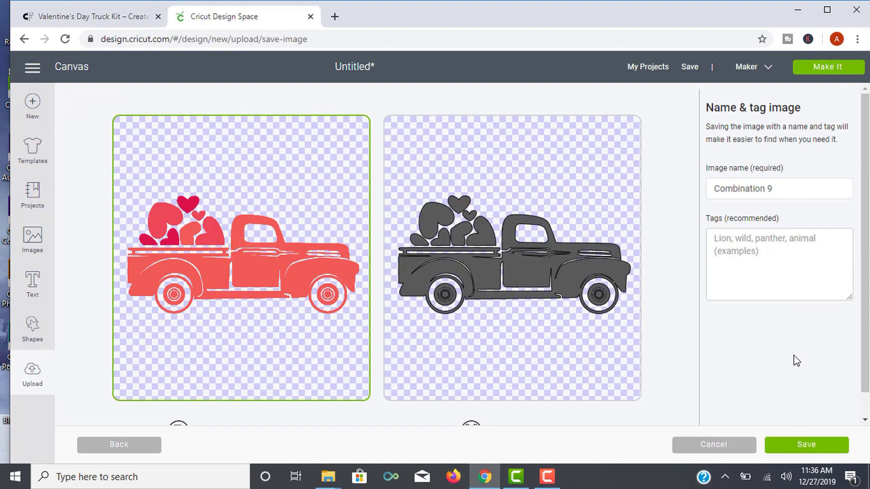
{"action": "scroll", "coordinate": [769, 358], "scroll_direction": "down", "scroll_amount": 2}
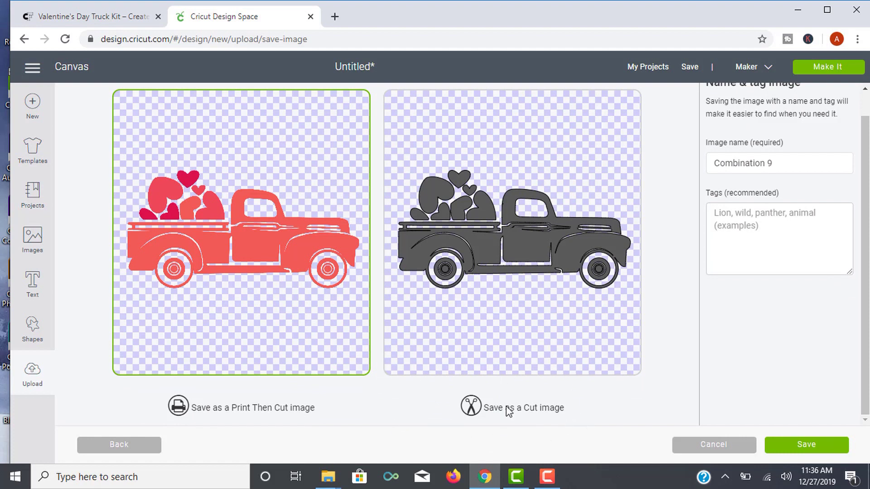
{"action": "left_click", "coordinate": [535, 274]}
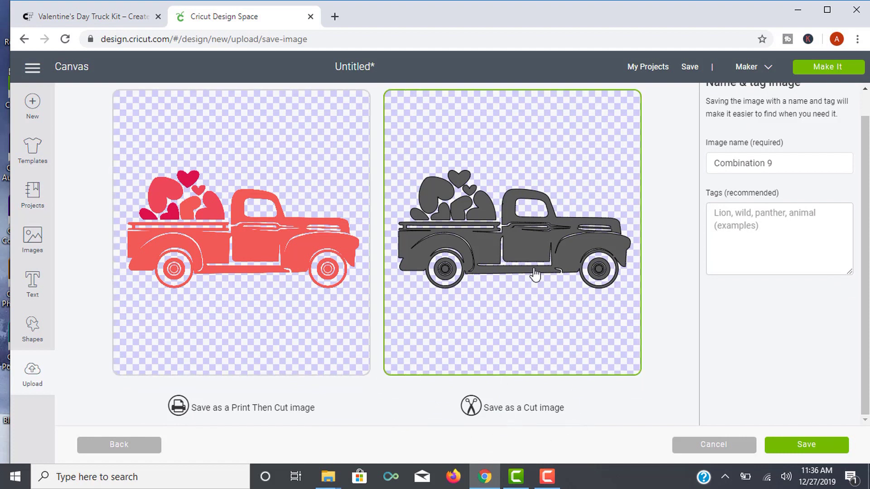